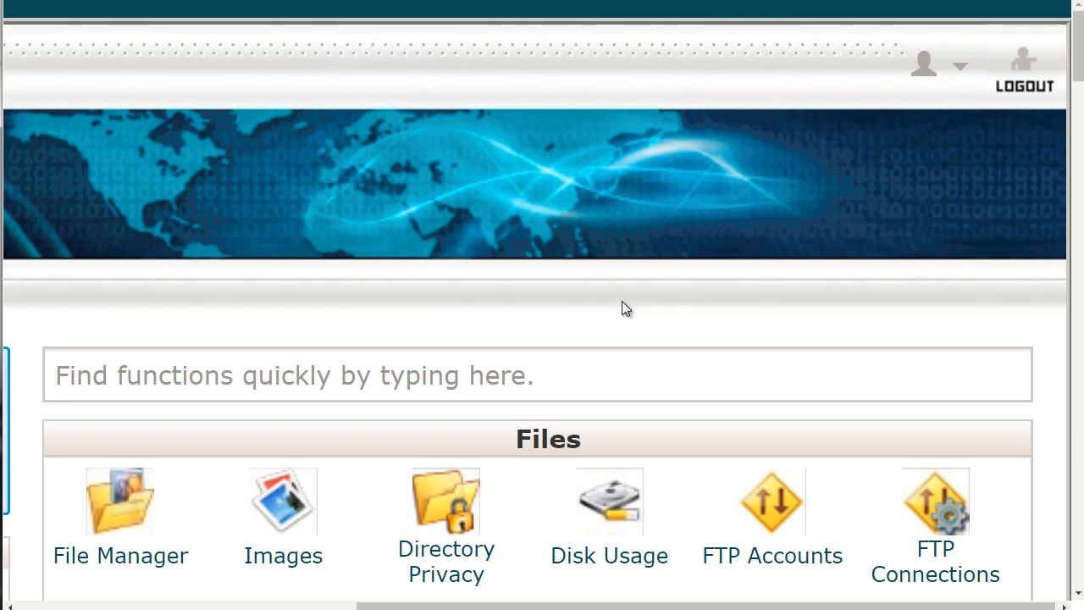
Open the Hotlink Protection settings from the Security section
{"action": "scroll", "coordinate": [619, 305], "scroll_direction": "down", "scroll_amount": 15}
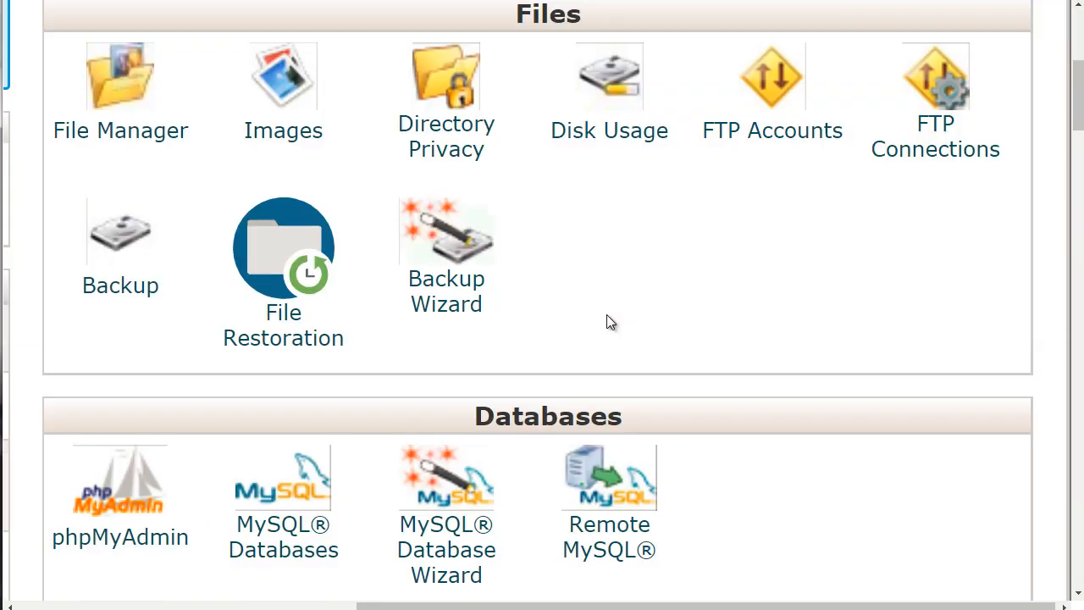
{"action": "scroll", "coordinate": [605, 325], "scroll_direction": "down", "scroll_amount": 3}
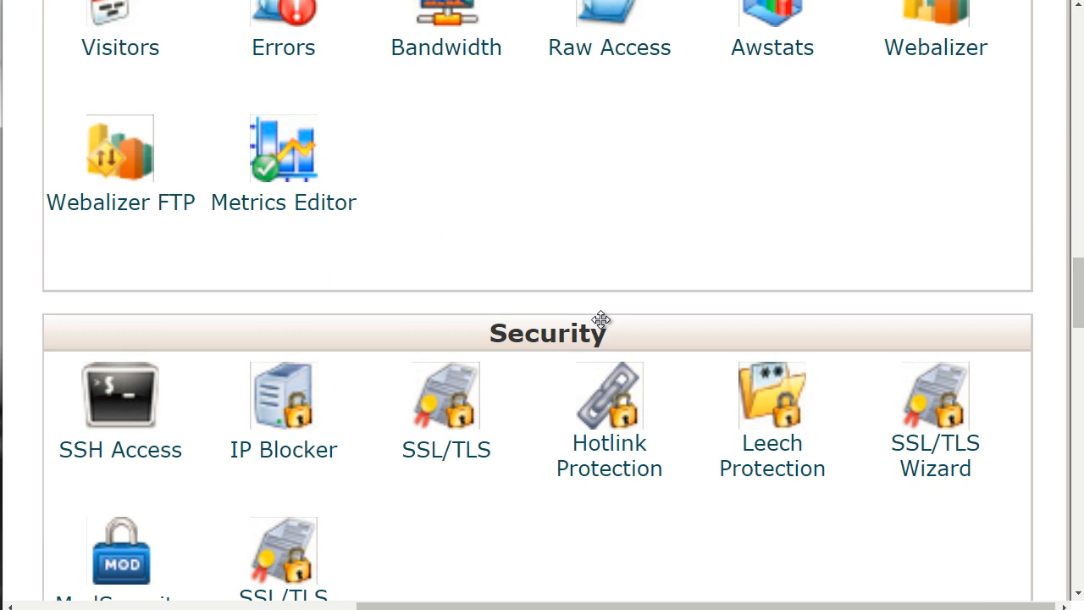
{"action": "scroll", "coordinate": [602, 324], "scroll_direction": "down", "scroll_amount": 3}
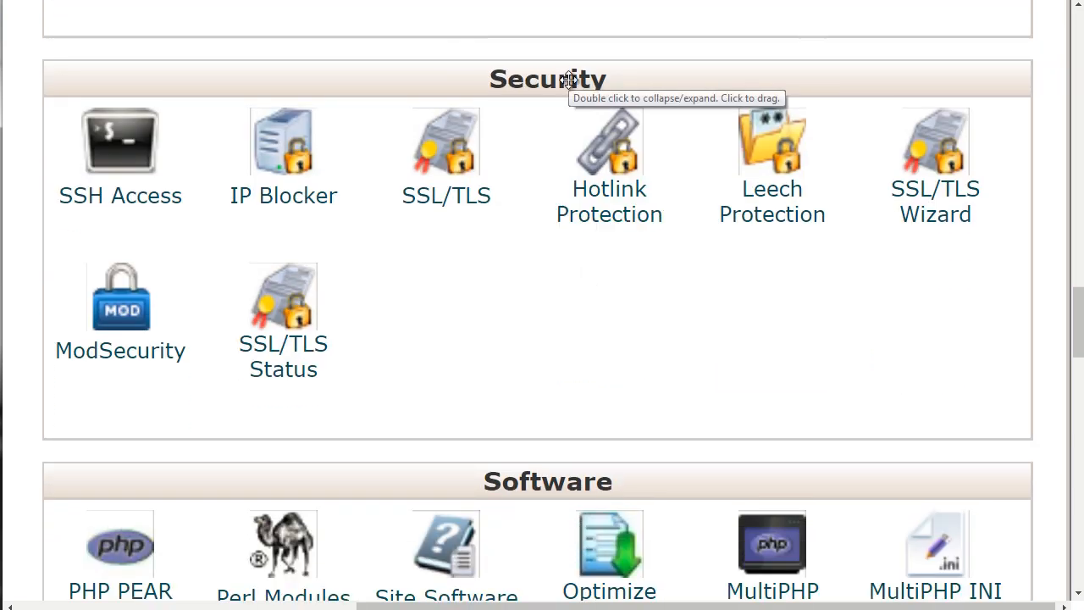
{"action": "left_click", "coordinate": [618, 205]}
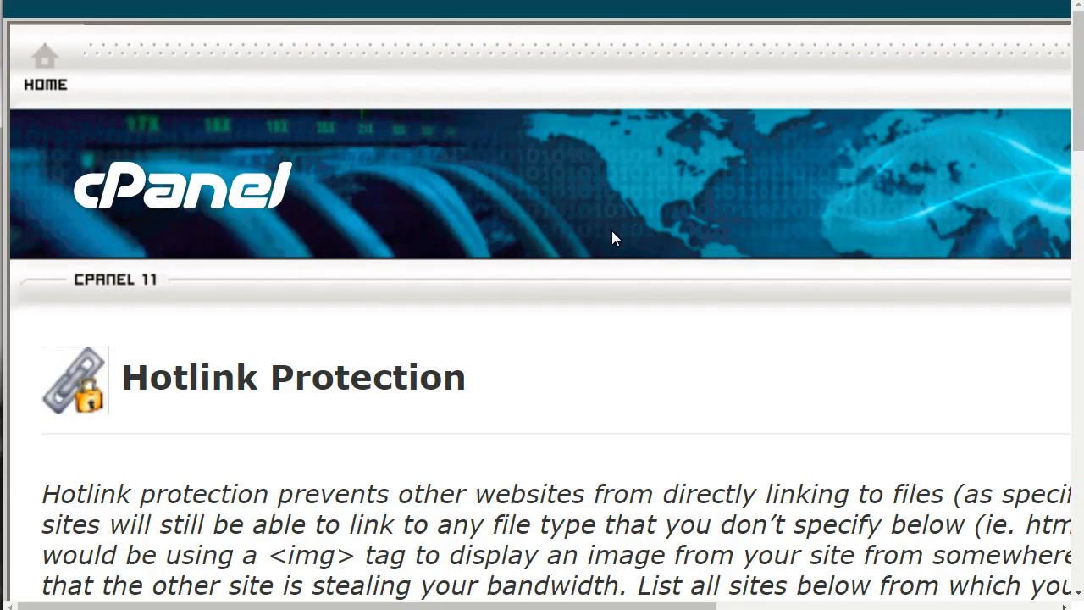
{"action": "scroll", "coordinate": [553, 266], "scroll_direction": "down", "scroll_amount": 3}
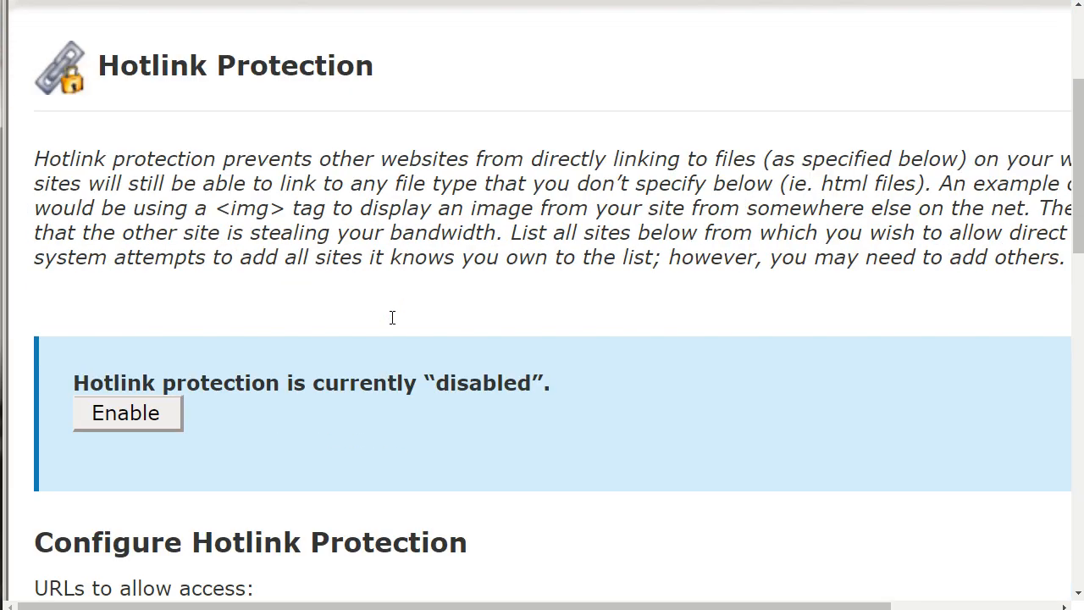
{"action": "scroll", "coordinate": [373, 314], "scroll_direction": "down", "scroll_amount": 4}
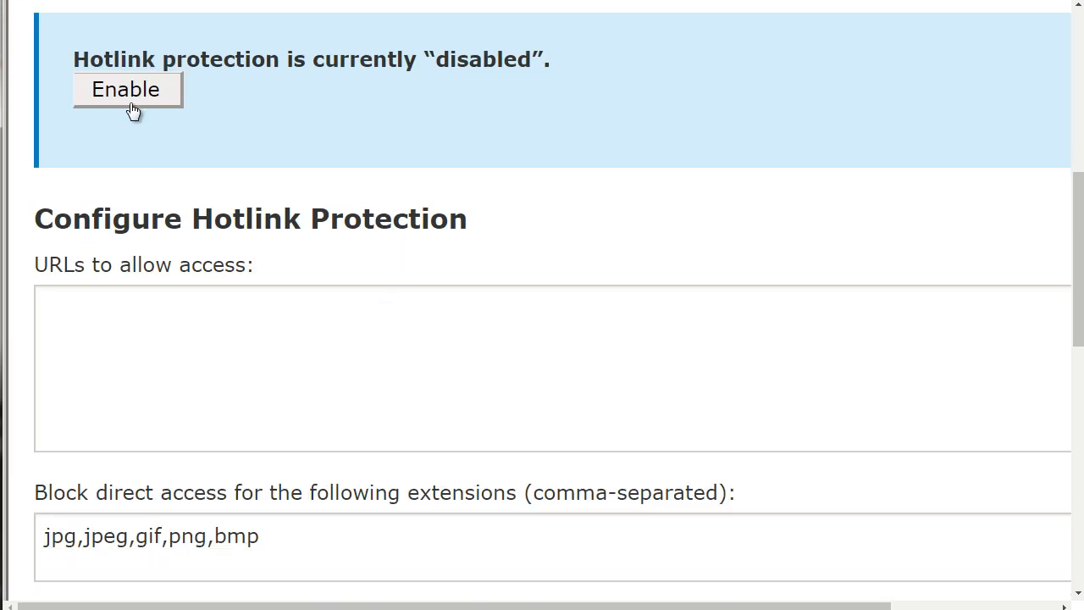
{"action": "left_click", "coordinate": [208, 359]}
{"action": "scroll", "coordinate": [208, 359], "scroll_direction": "down", "scroll_amount": 2}
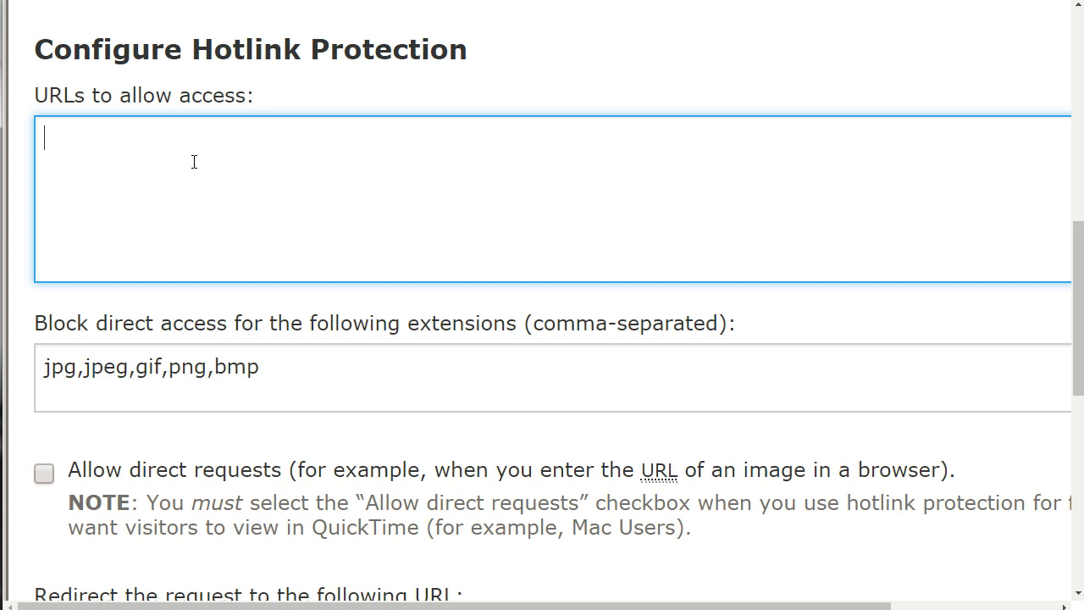
{"action": "type", "text": "http://"}
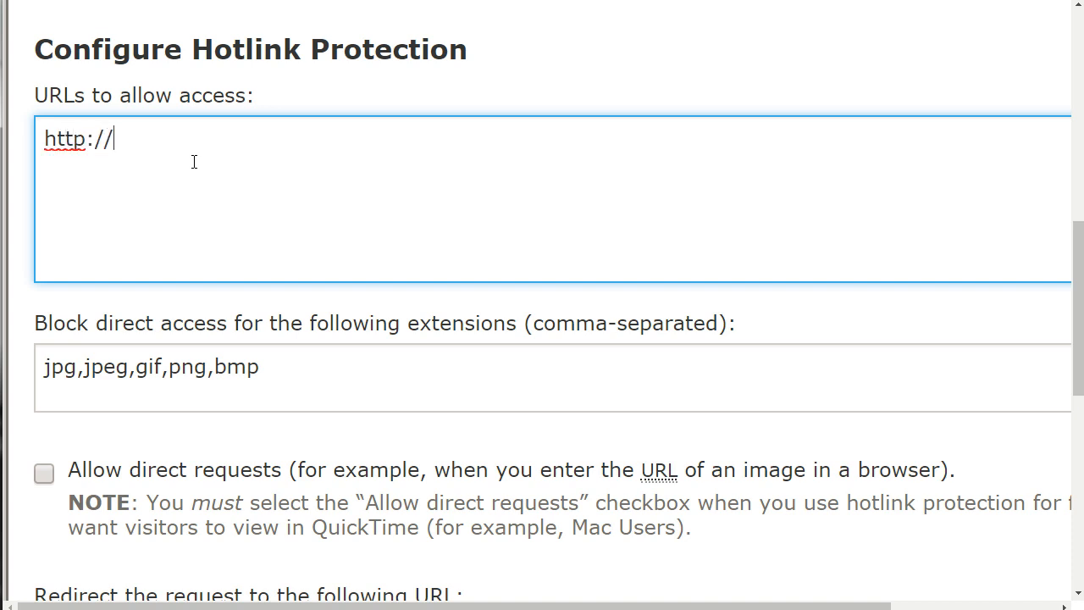
{"action": "type", "text": "yourdomain.com"}
{"action": "key", "text": "Return"}
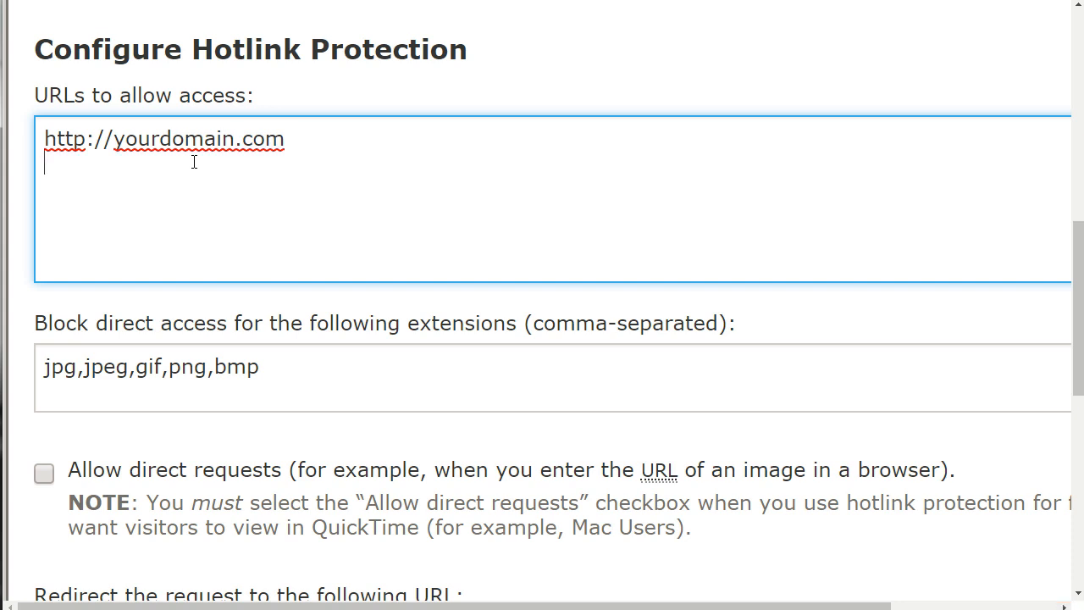
{"action": "type", "text": "http://www."}
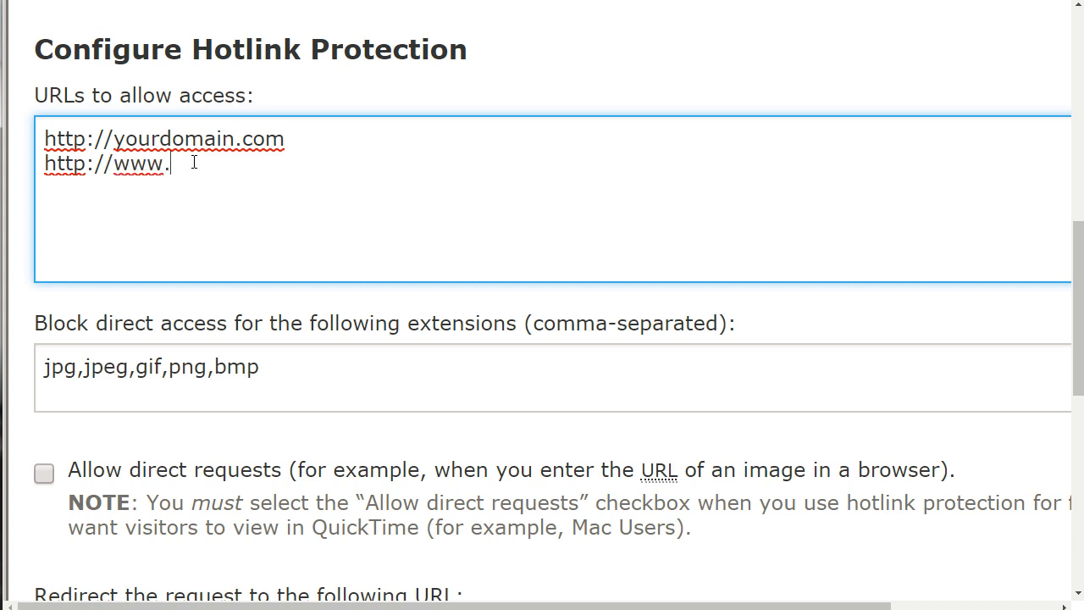
{"action": "type", "text": "yourdomain.com"}
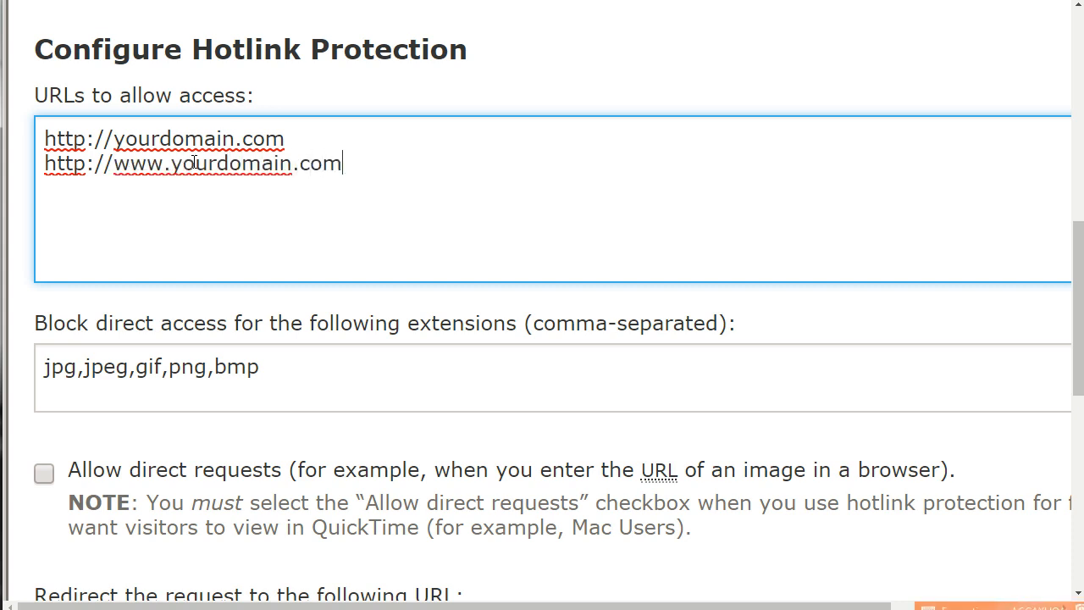
{"action": "key", "text": "Return"}
{"action": "type", "text": "https:"}
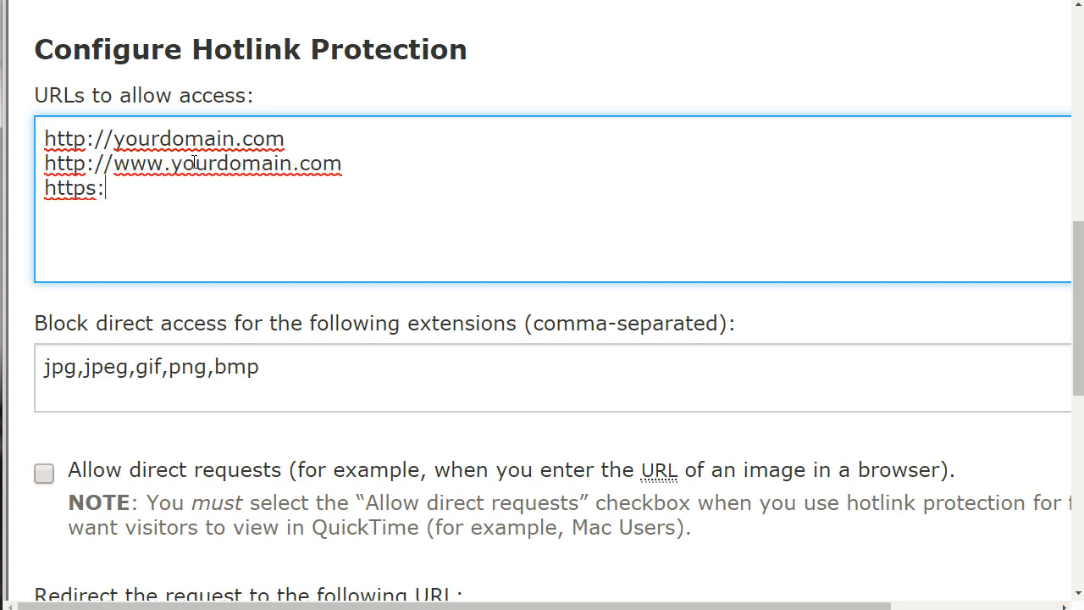
{"action": "type", "text": "//yourdomain.com"}
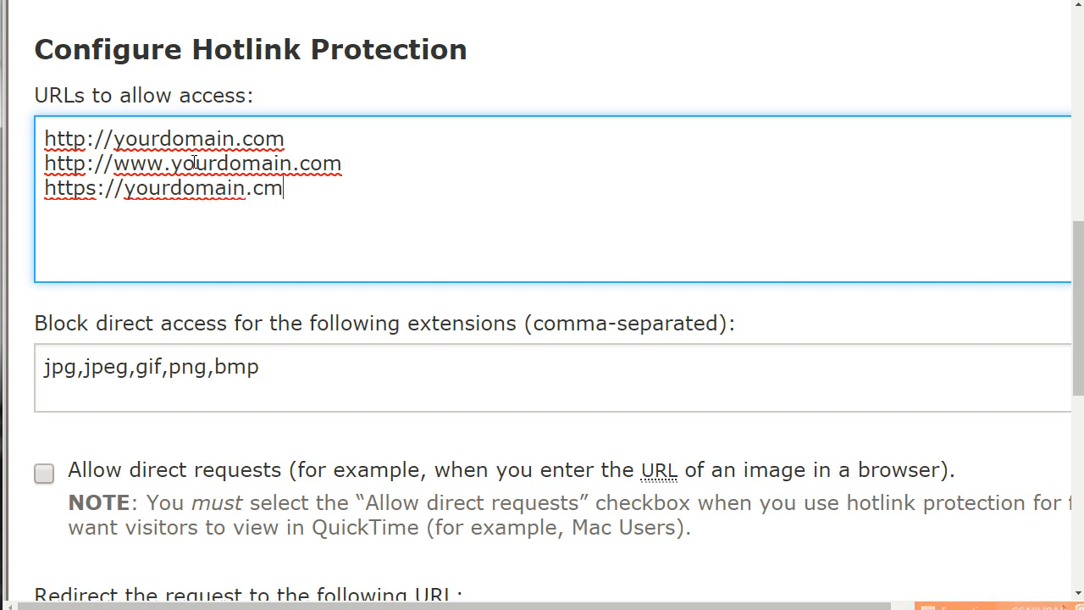
{"action": "key", "text": "BackSpace"}
{"action": "type", "text": "om"}
{"action": "key", "text": "Return"}
{"action": "type", "text": "htt"}
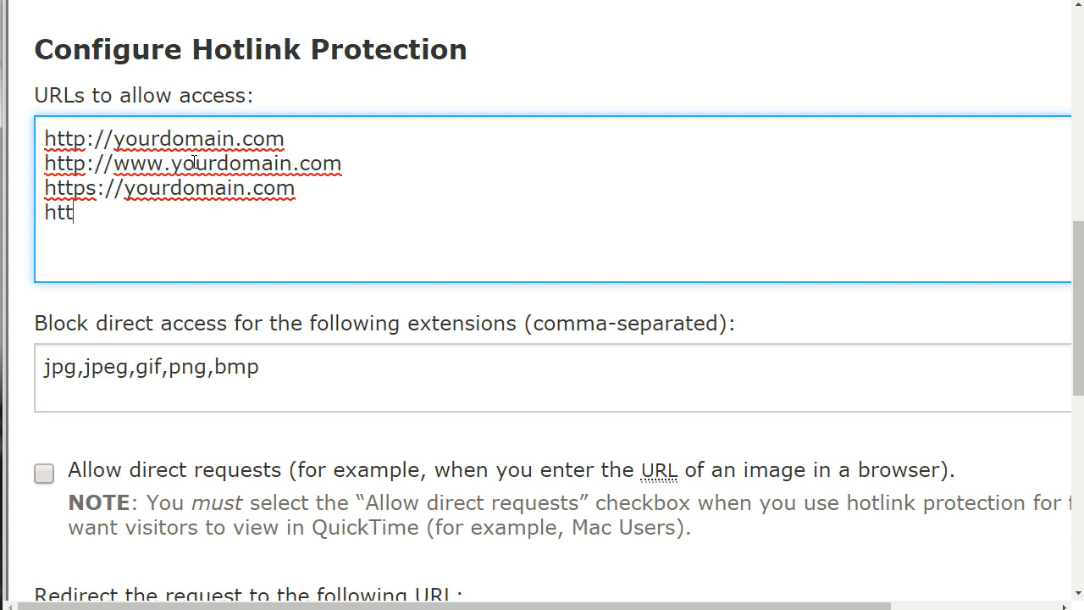
{"action": "type", "text": "ps://www."}
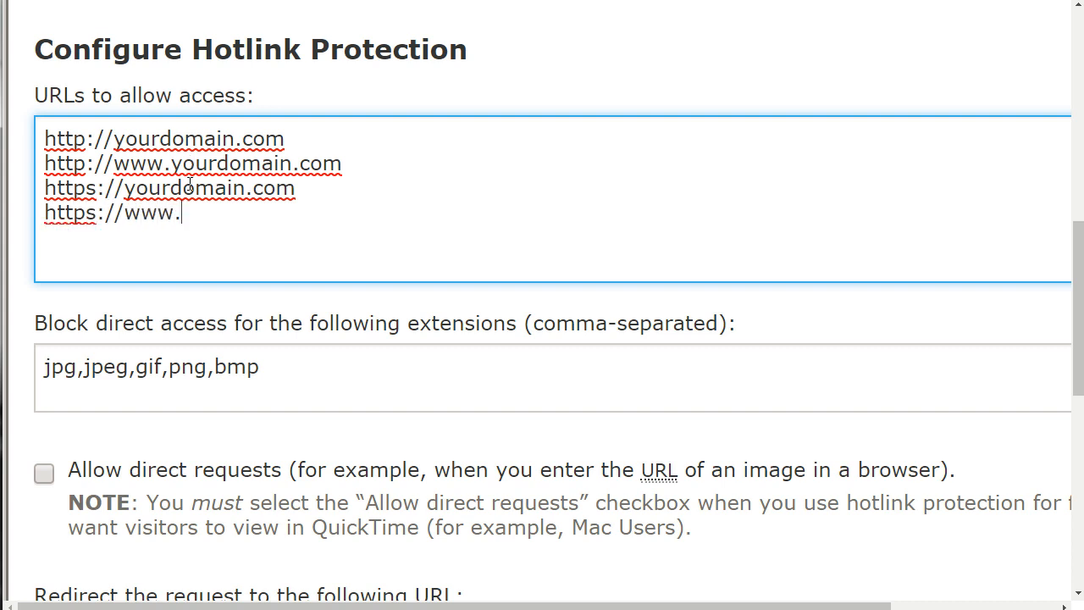
{"action": "type", "text": "yourdomain.com"}
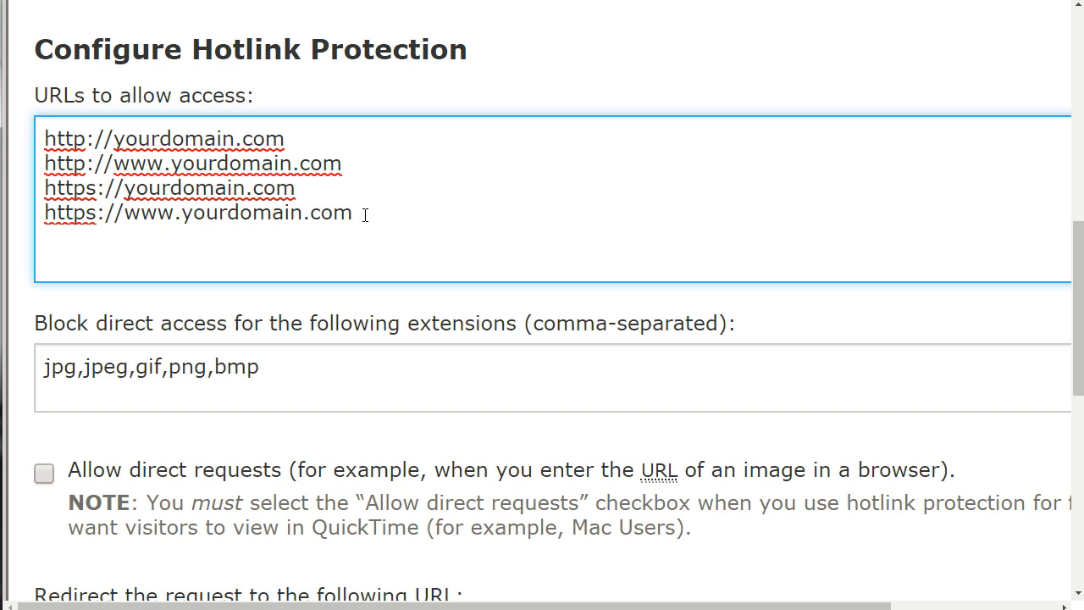
{"action": "key", "text": "Return"}
{"action": "type", "text": "httt"}
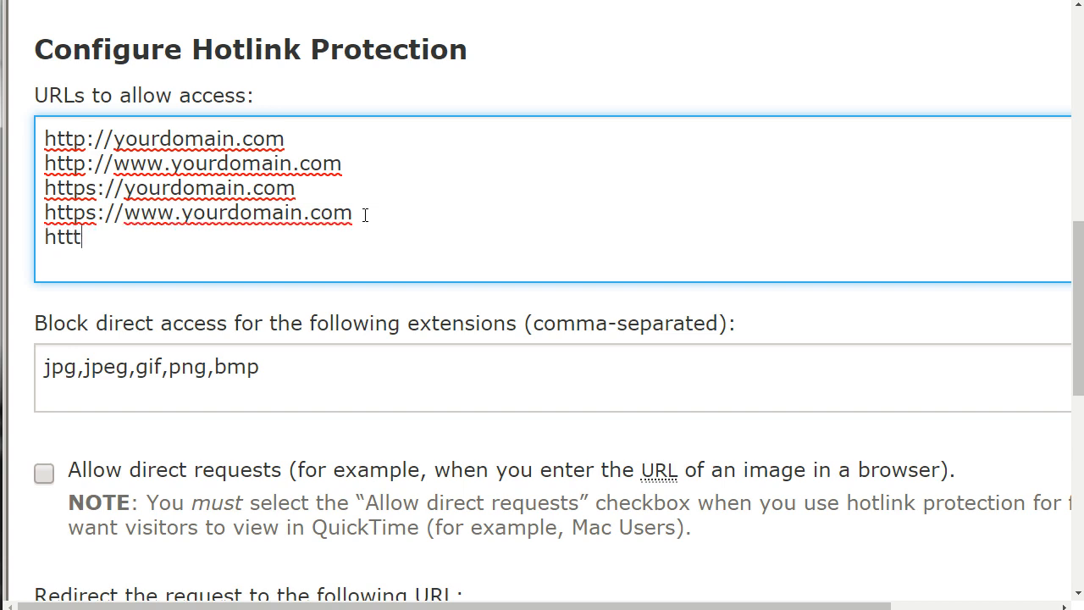
{"action": "key", "text": "BackSpace"}
{"action": "type", "text": ":"}
{"action": "key", "text": "BackSpace"}
{"action": "type", "text": "p://yourseconddo"}
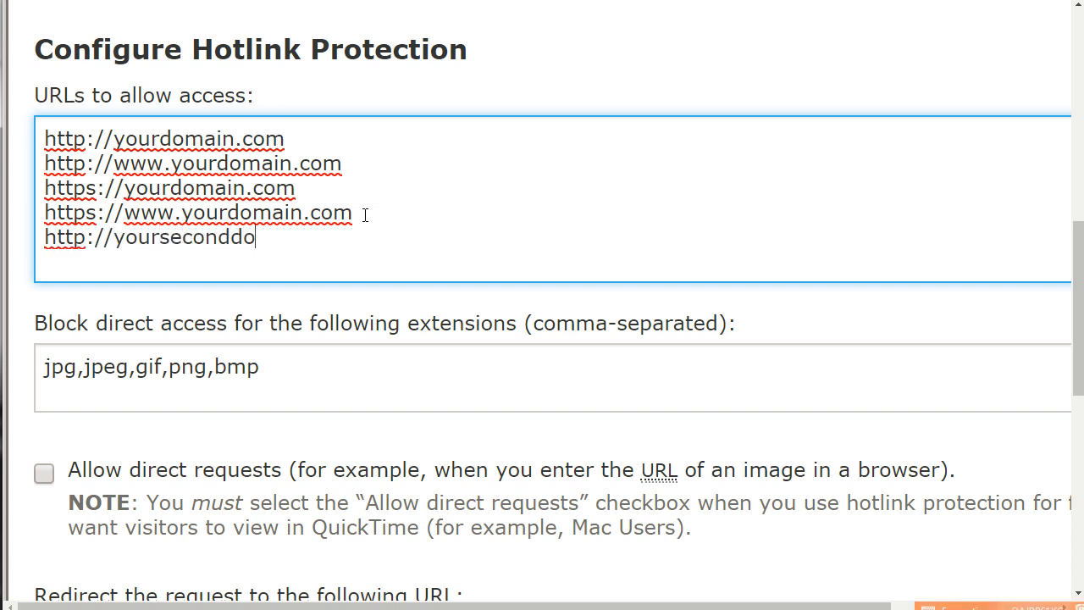
{"action": "type", "text": "main.com"}
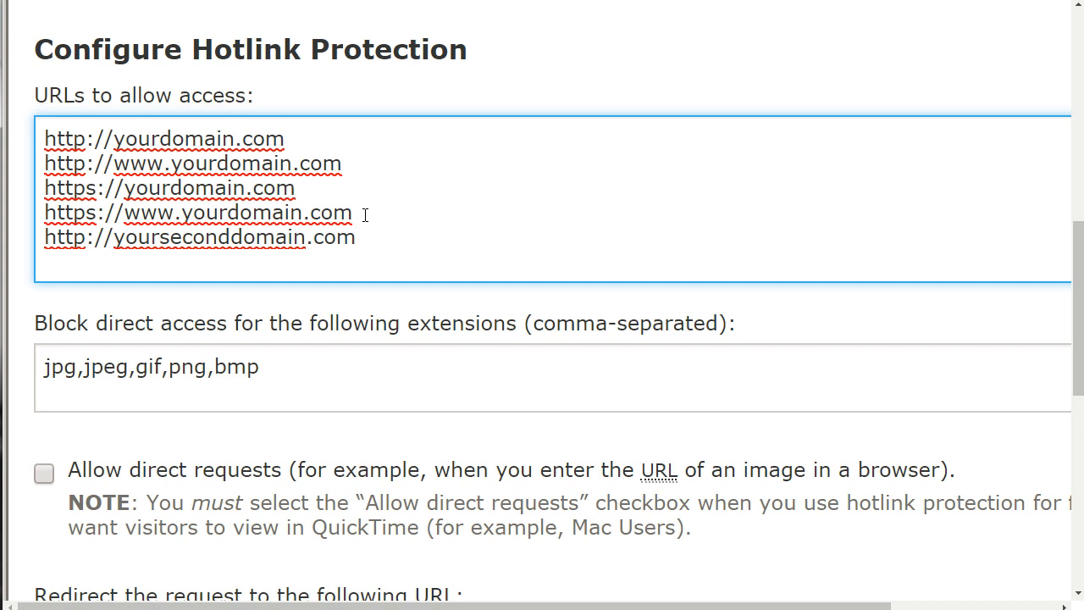
Append mp4 and zip to the comma-separated list of extensions blocked from direct access
{"action": "scroll", "coordinate": [327, 236], "scroll_direction": "down", "scroll_amount": 3}
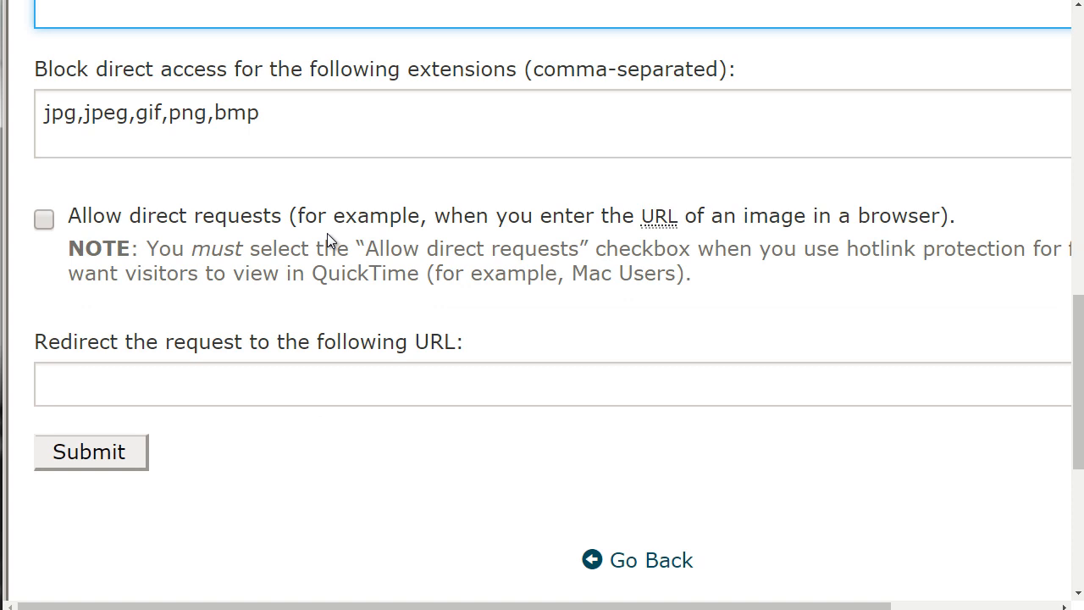
{"action": "left_click", "coordinate": [339, 138]}
{"action": "scroll", "coordinate": [336, 138], "scroll_direction": "up", "scroll_amount": 1}
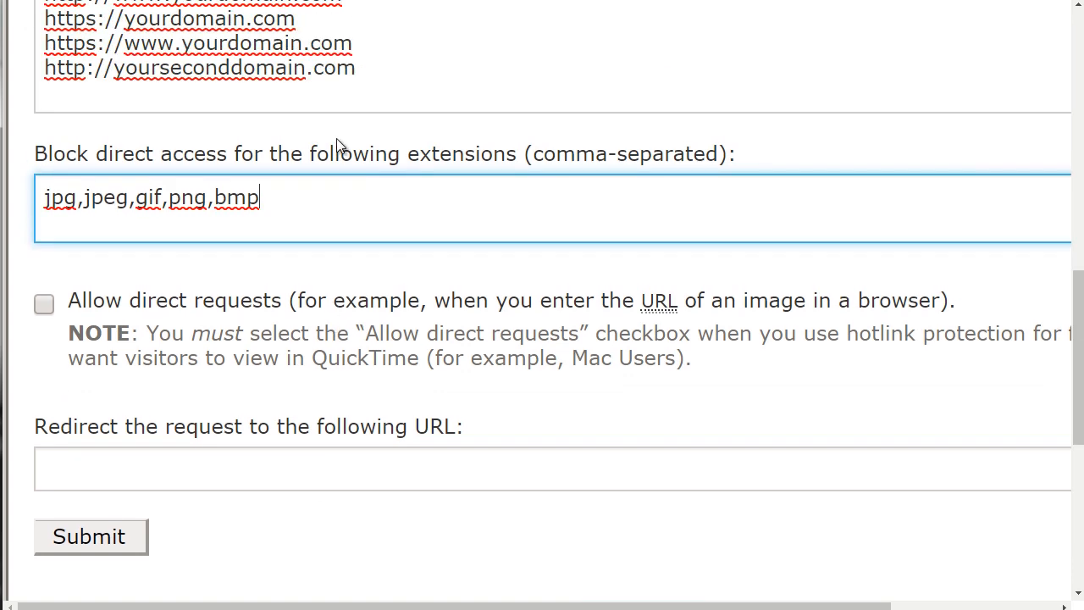
{"action": "type", "text": ",mp4"}
{"action": "type", "text": ",zip"}
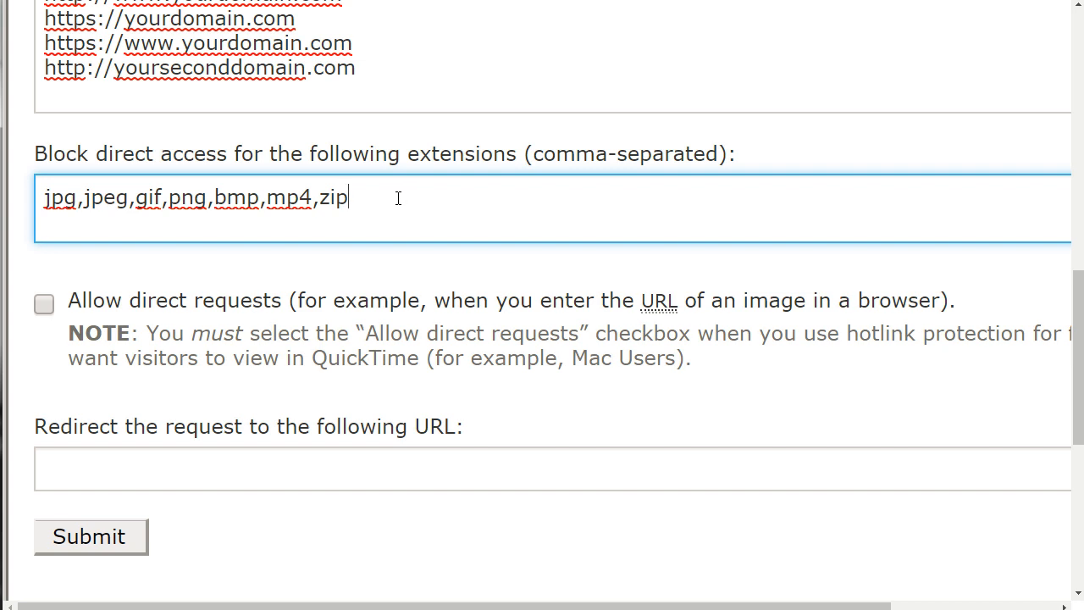
{"action": "scroll", "coordinate": [398, 198], "scroll_direction": "up", "scroll_amount": 1}
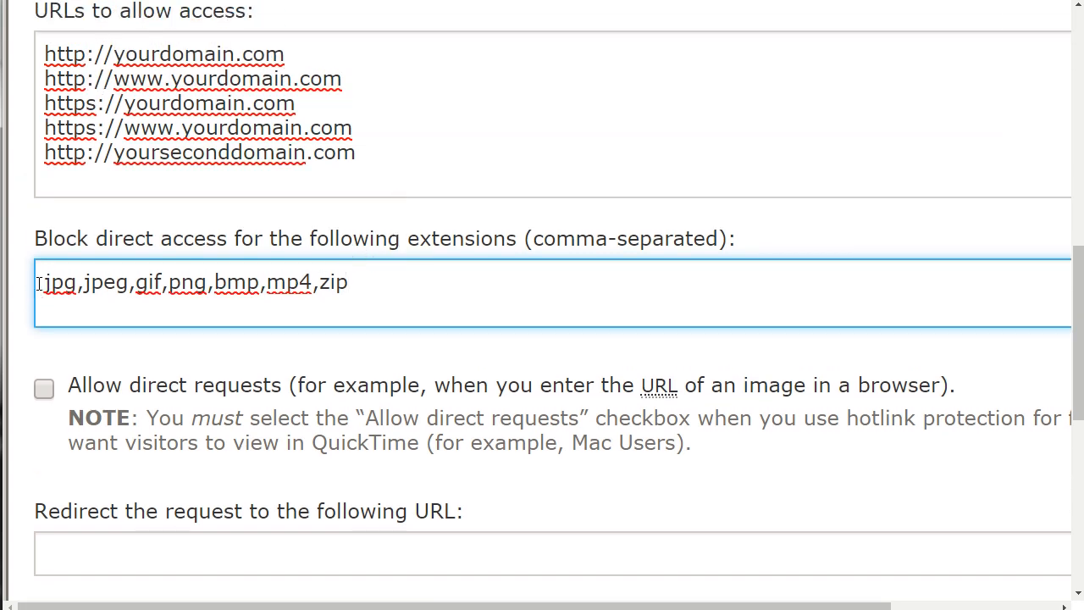
{"action": "left_click_drag", "start_coordinate": [39, 283], "coordinate": [395, 278]}
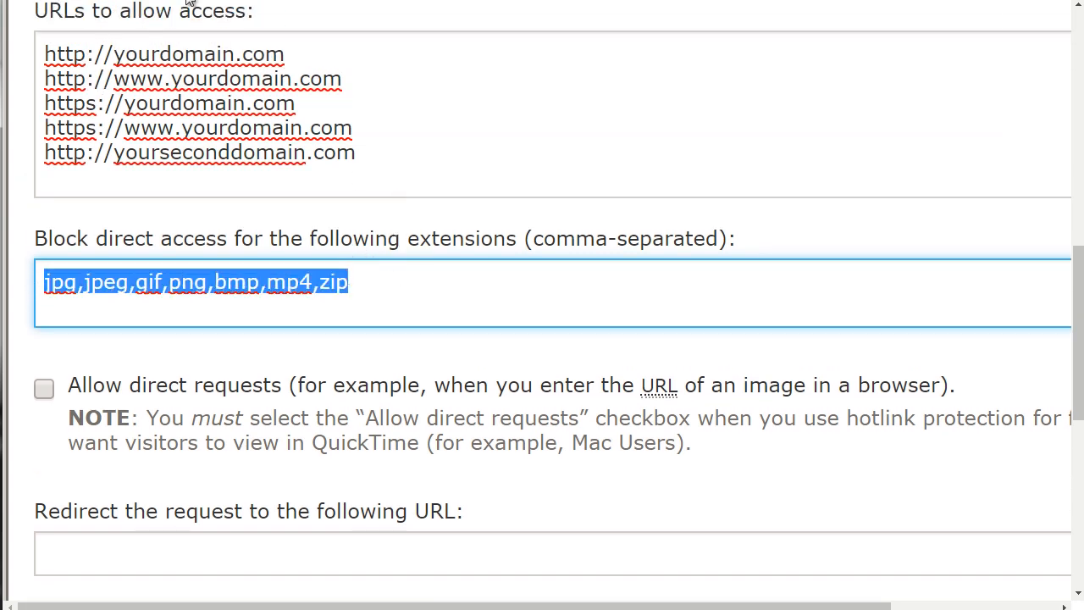
{"action": "left_click", "coordinate": [403, 159]}
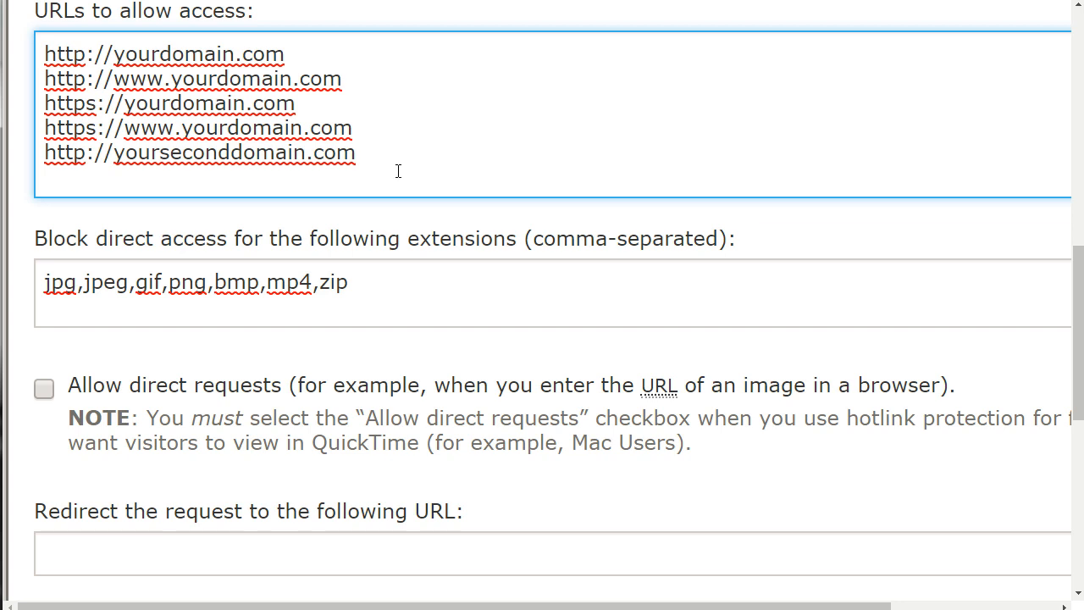
{"action": "scroll", "coordinate": [374, 218], "scroll_direction": "down", "scroll_amount": 2}
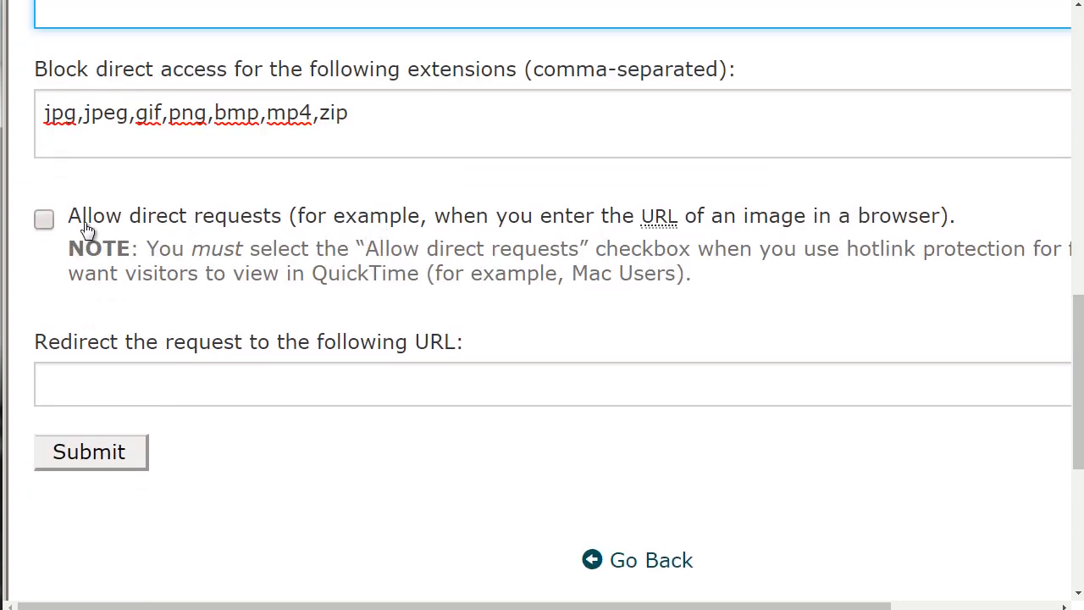
{"action": "left_click", "coordinate": [223, 393]}
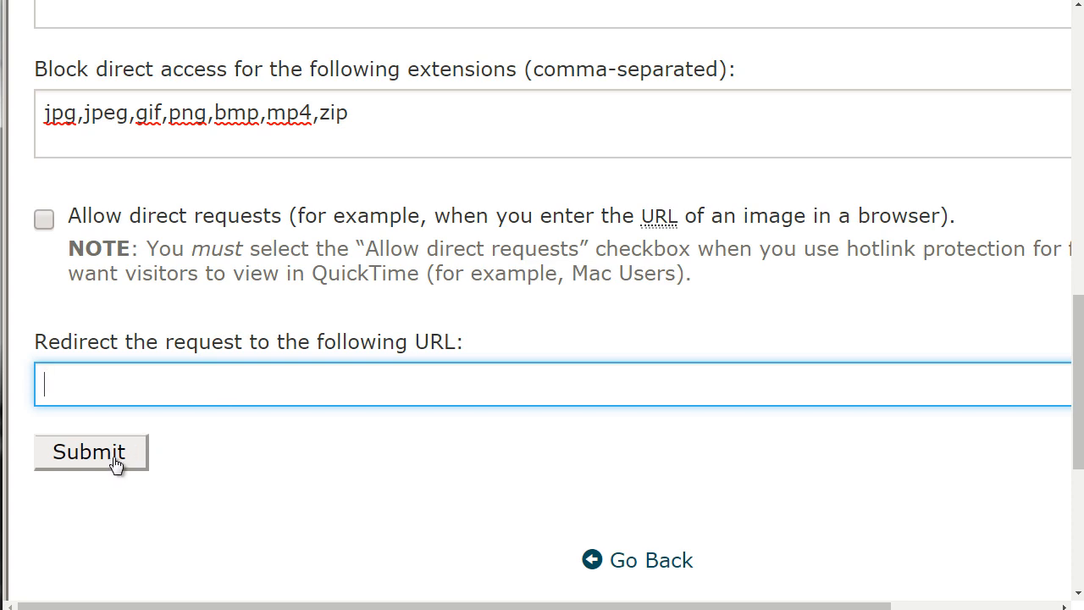
{"action": "scroll", "coordinate": [116, 462], "scroll_direction": "up", "scroll_amount": 8}
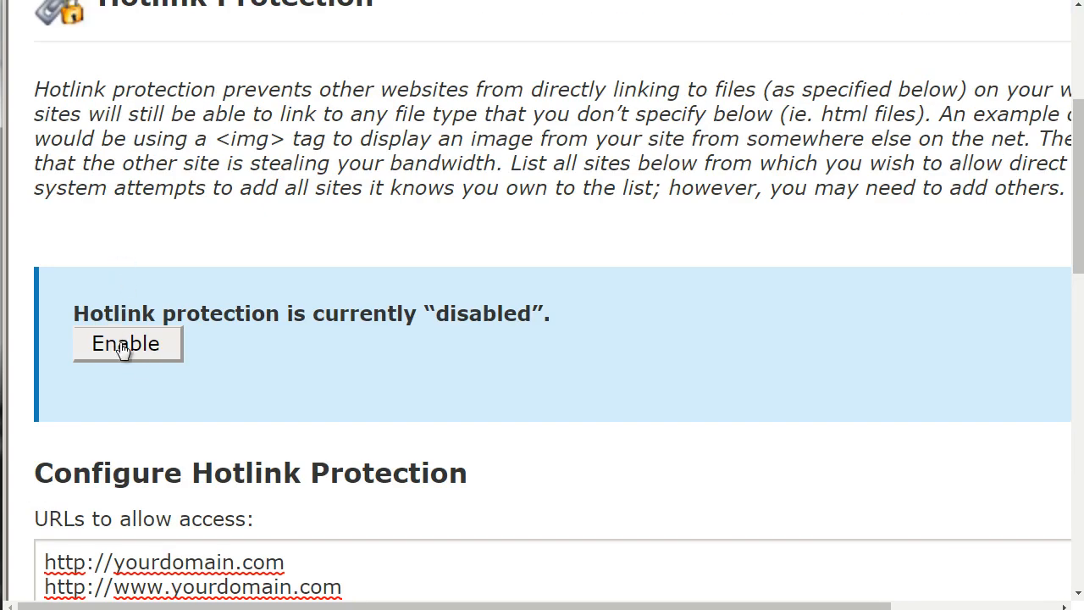